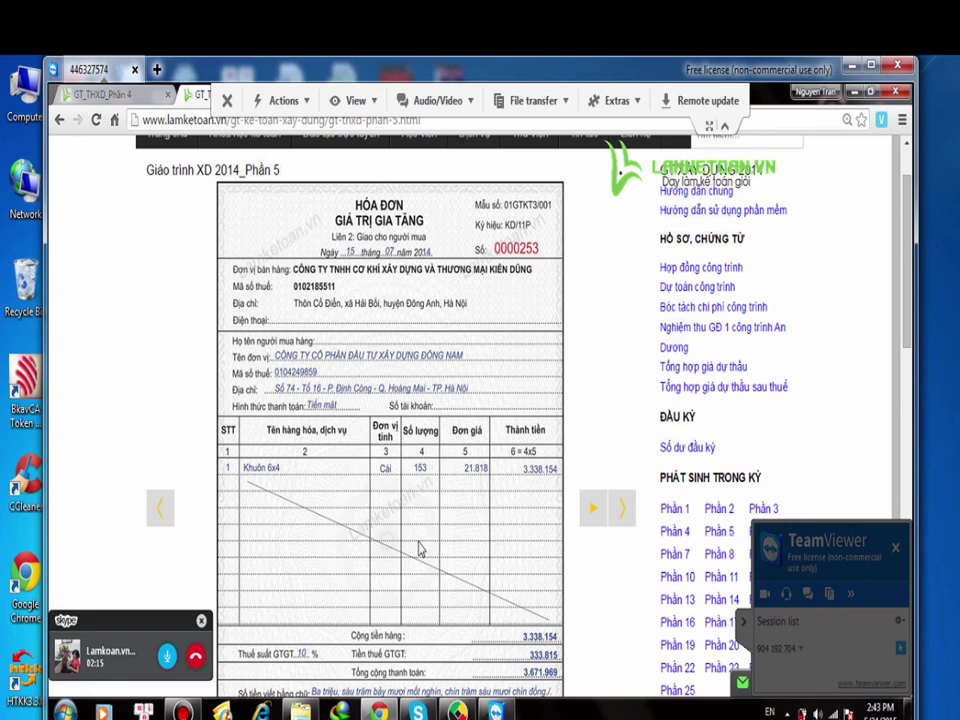
Step: Switch to MISA SME.NET and post the Photo tài liệu purchase voucher PC00003 in the purchasing list
{"action": "key", "text": "alt+Tab"}
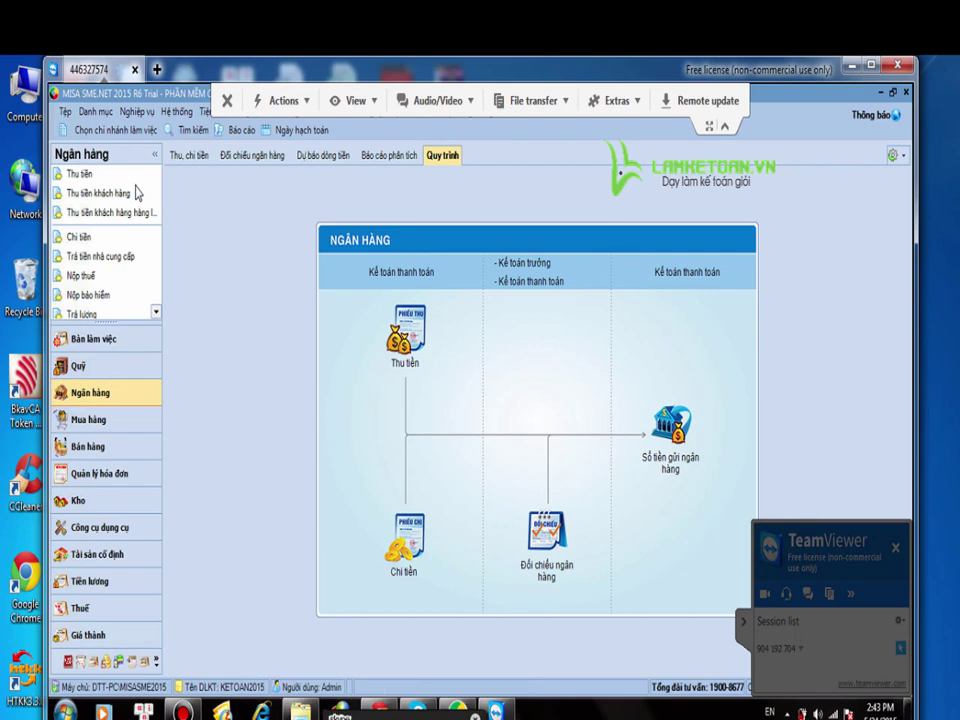
{"action": "left_click", "coordinate": [105, 426]}
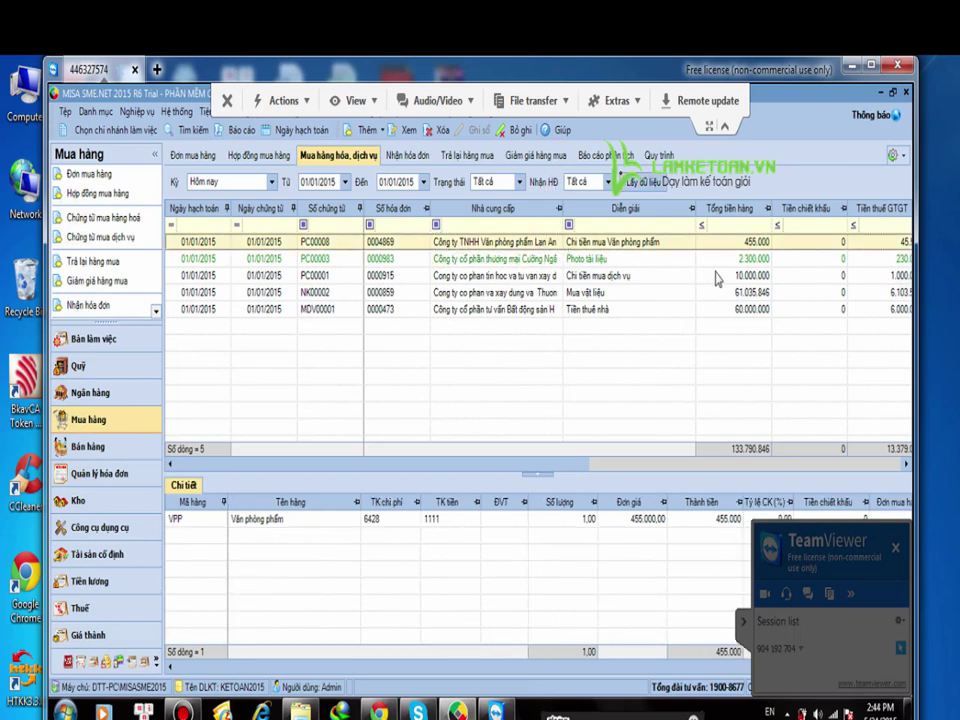
{"action": "key", "text": "Down"}
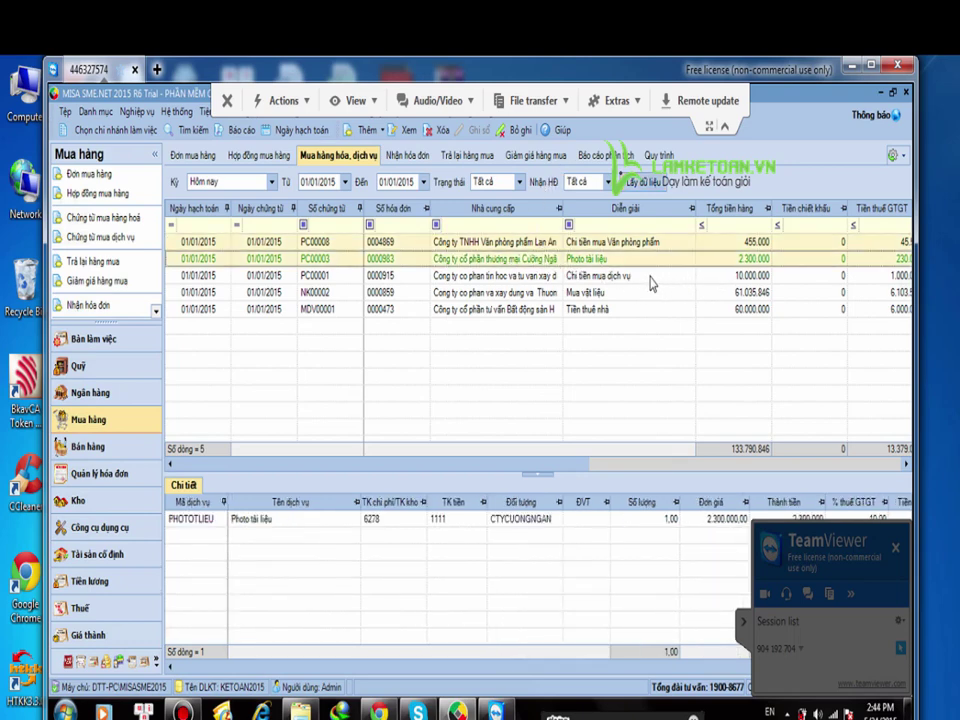
{"action": "left_click", "coordinate": [520, 130]}
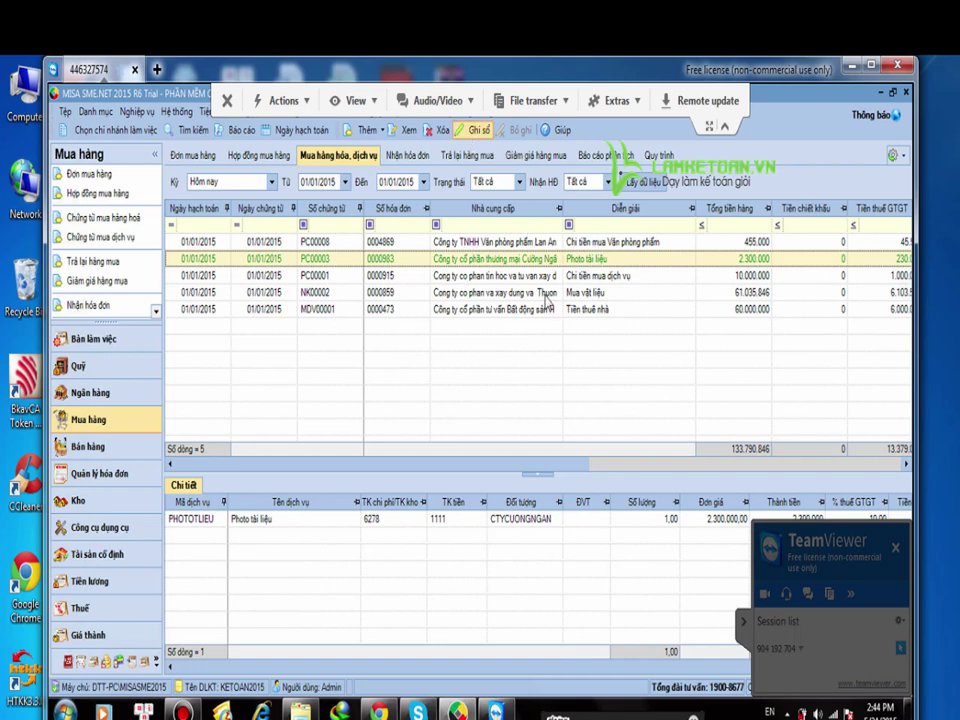
{"action": "key", "text": "ctrl+g"}
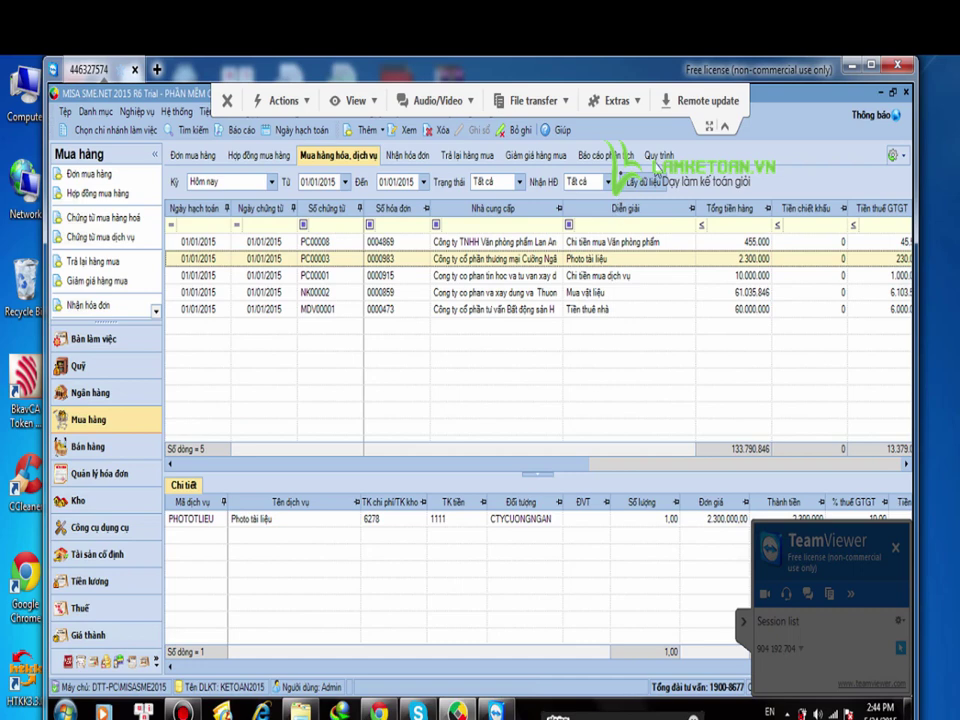
Step: Create a goods purchase voucher from the purchasing process diagram, with the type "2. Mua hàng trong nước không qua kho"
{"action": "left_click", "coordinate": [661, 158]}
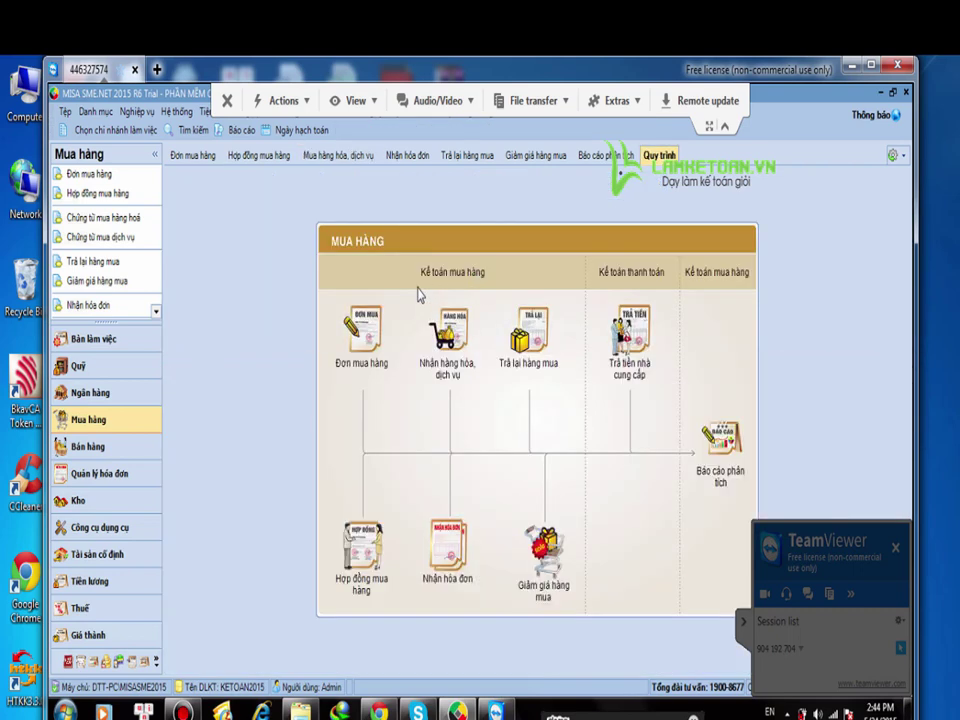
{"action": "left_click", "coordinate": [453, 340]}
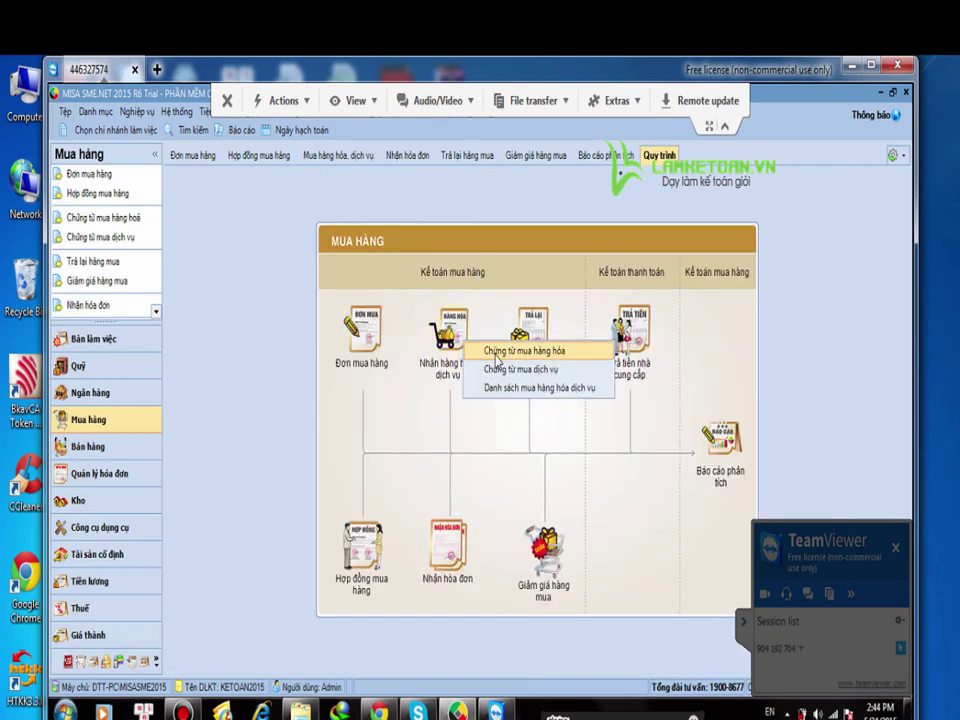
{"action": "left_click", "coordinate": [497, 351]}
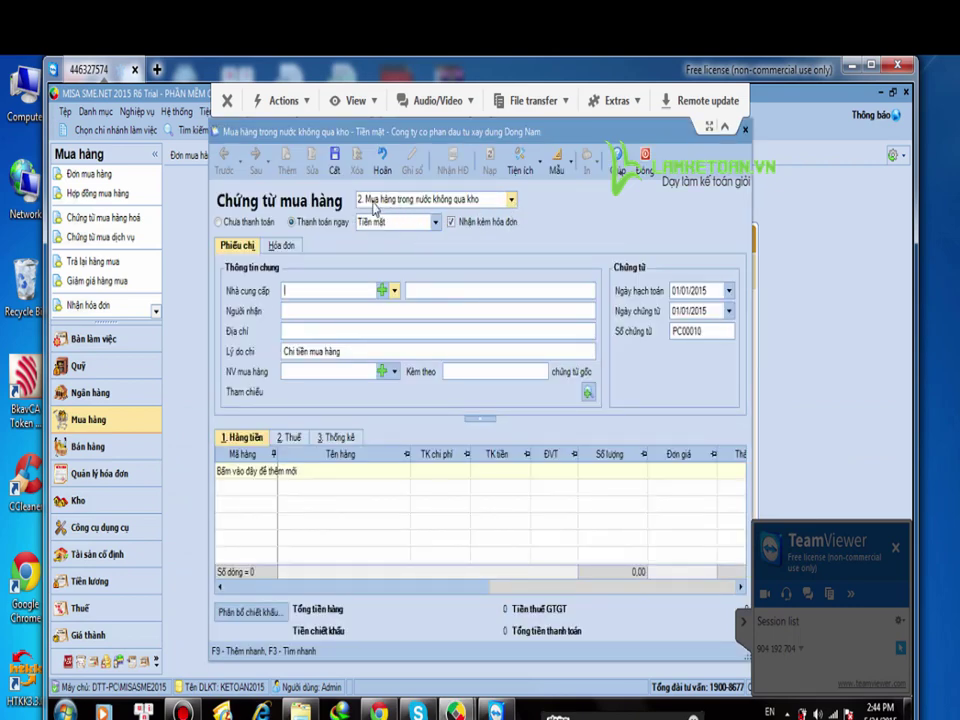
{"action": "left_click", "coordinate": [508, 202]}
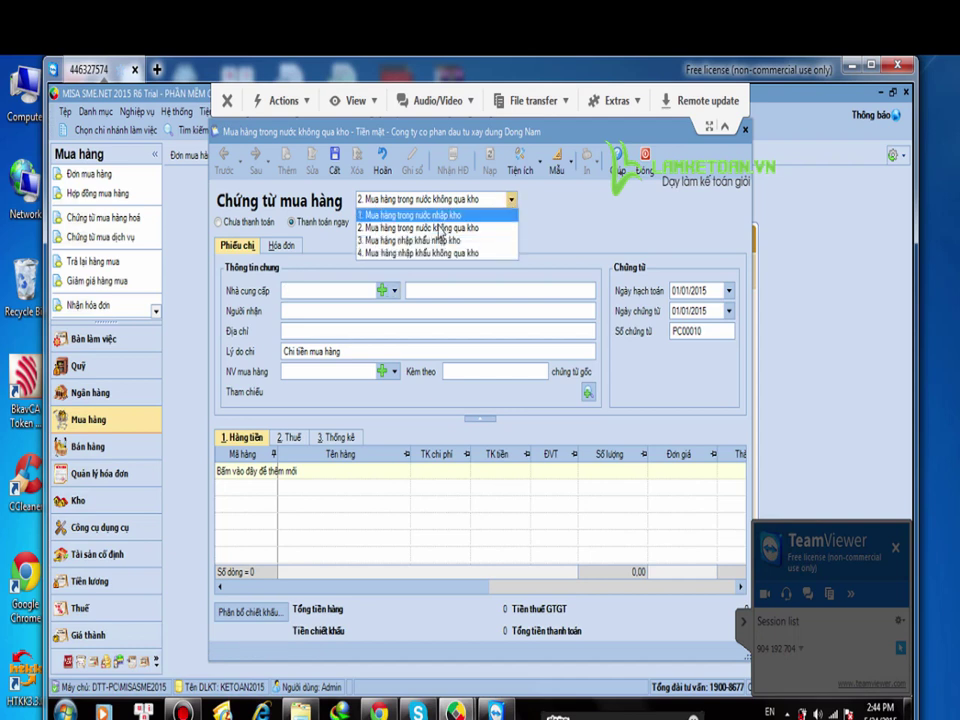
{"action": "left_click", "coordinate": [435, 229]}
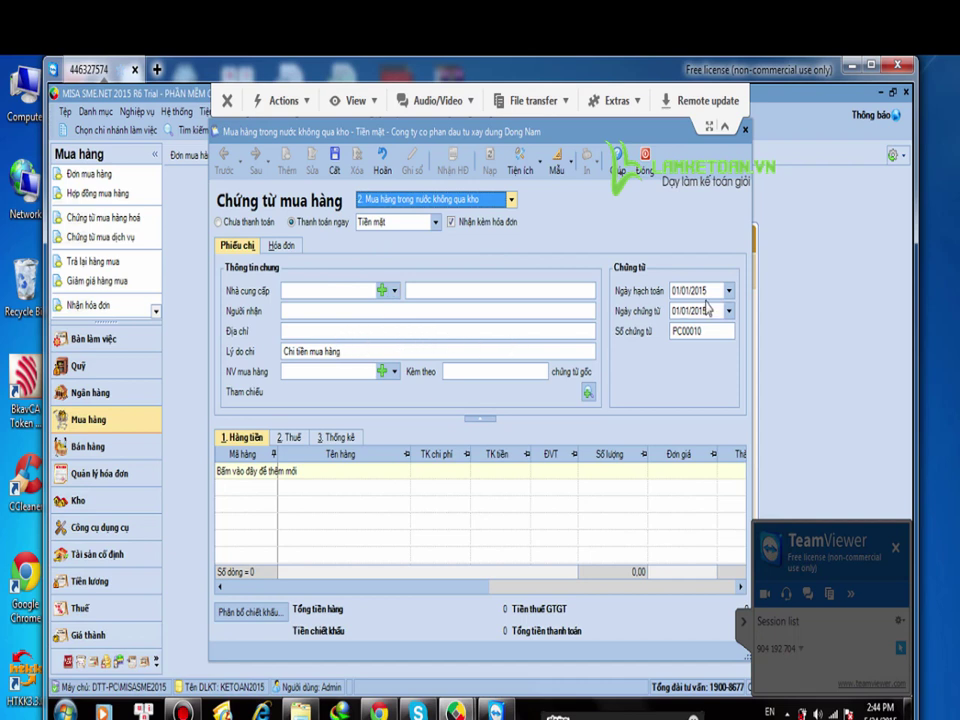
Step: Start adding a new item from the voucher's first goods line and set its nature to Dịch vụ
{"action": "left_click", "coordinate": [254, 470]}
{"action": "left_click", "coordinate": [272, 471]}
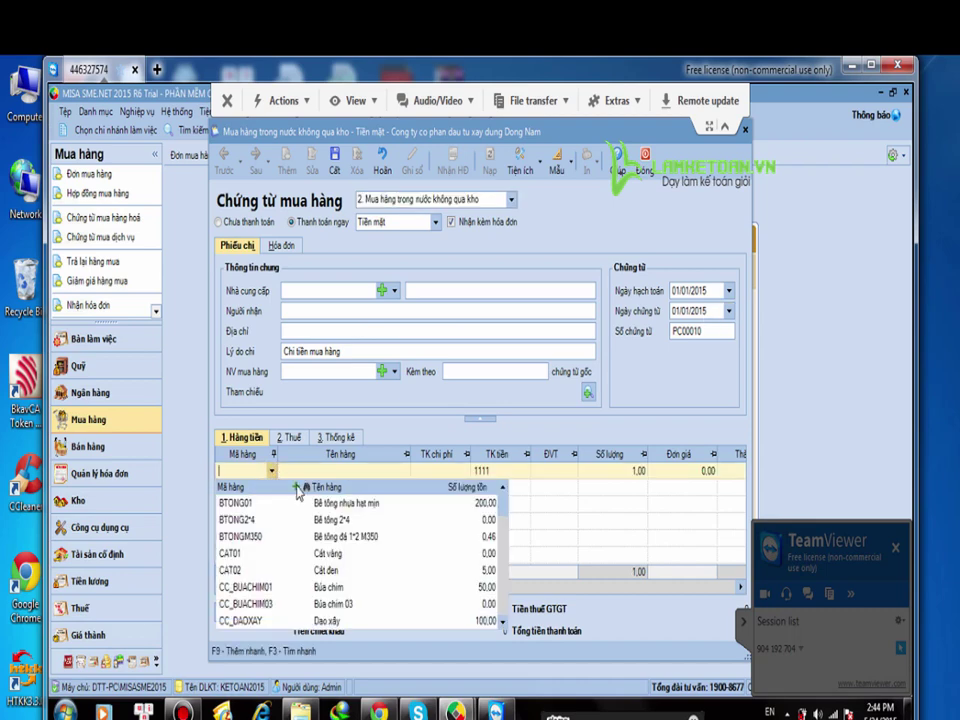
{"action": "key", "text": "F9"}
{"action": "left_click", "coordinate": [370, 245]}
{"action": "left_click", "coordinate": [373, 288]}
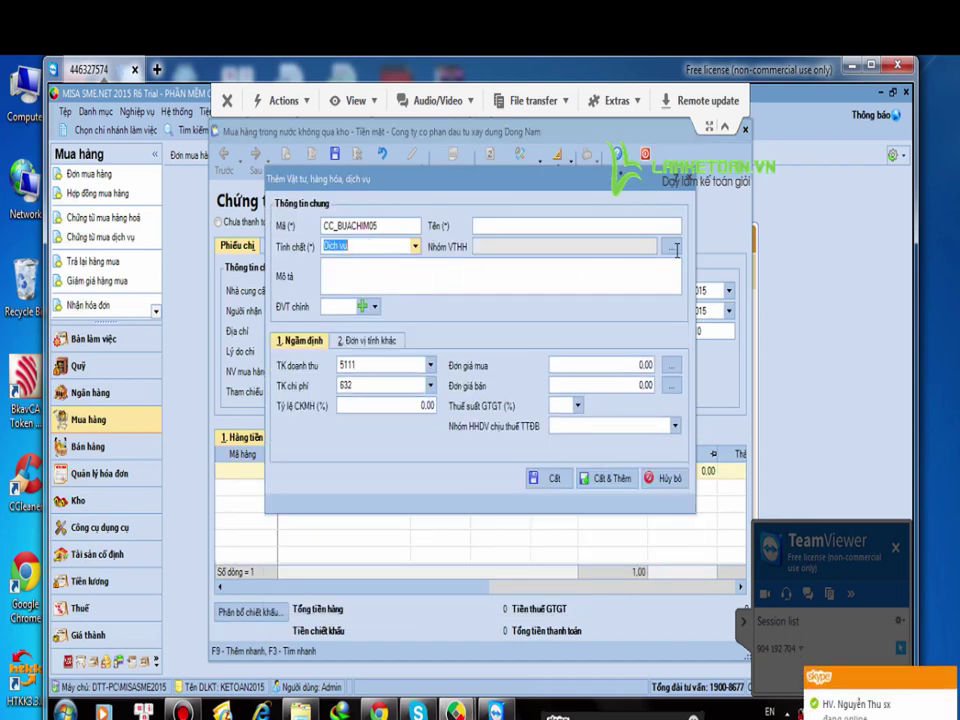
Step: Assign the new item to the CCDC (Công cụ dụng cụ) item group
{"action": "left_click", "coordinate": [669, 245]}
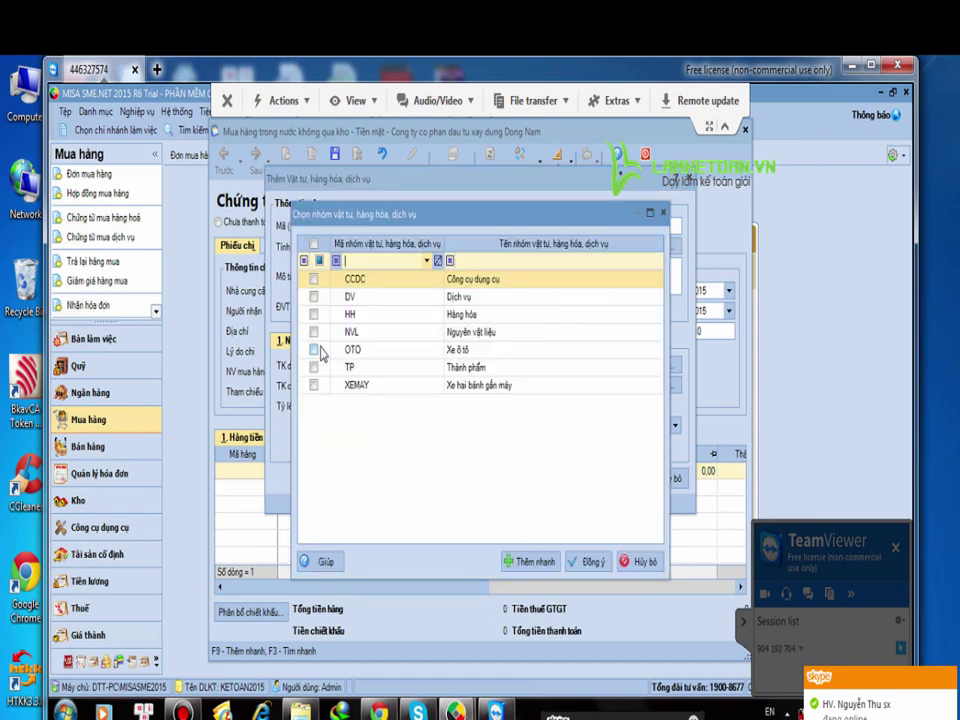
{"action": "left_click", "coordinate": [314, 279]}
{"action": "left_click", "coordinate": [578, 566]}
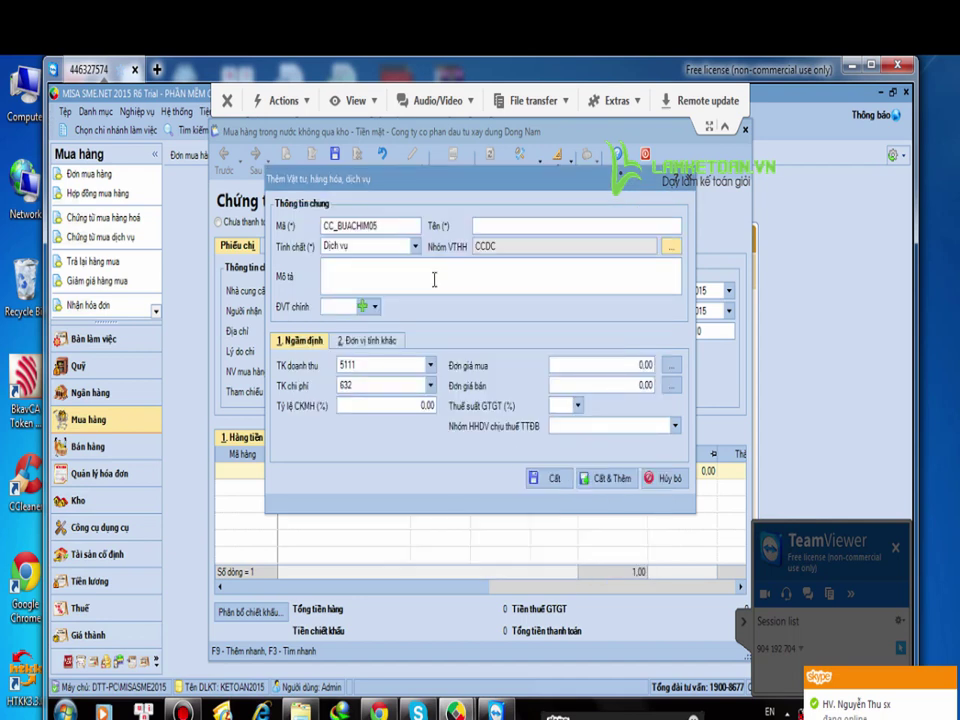
Step: Review the new item's nature options and group selection, keeping Dịch vụ and CCDC
{"action": "left_click", "coordinate": [415, 246]}
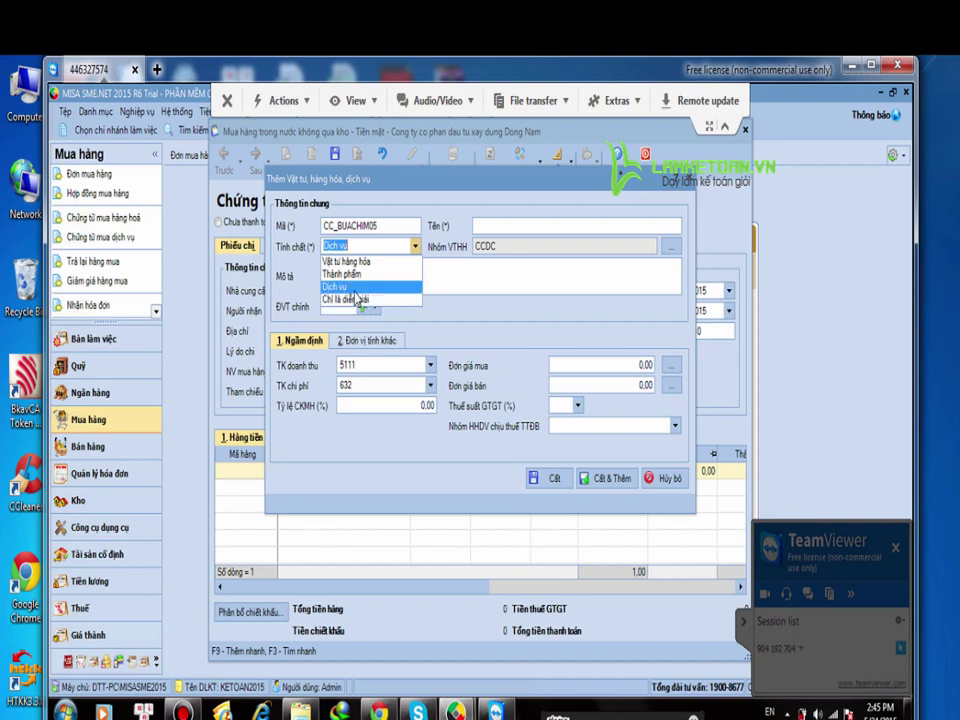
{"action": "left_click", "coordinate": [355, 291]}
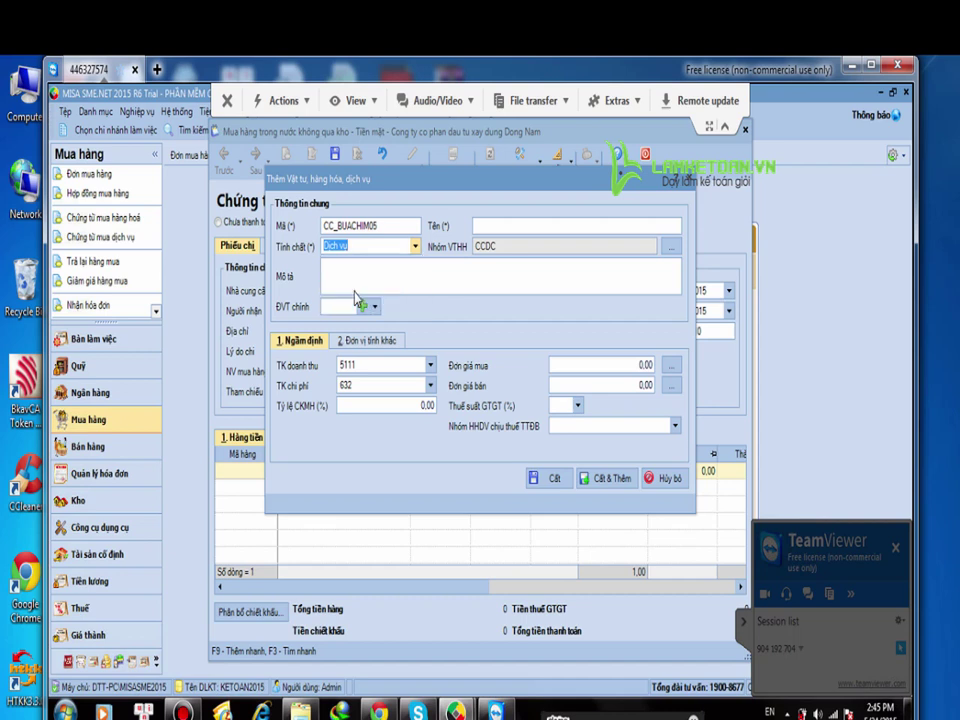
{"action": "left_click", "coordinate": [350, 291]}
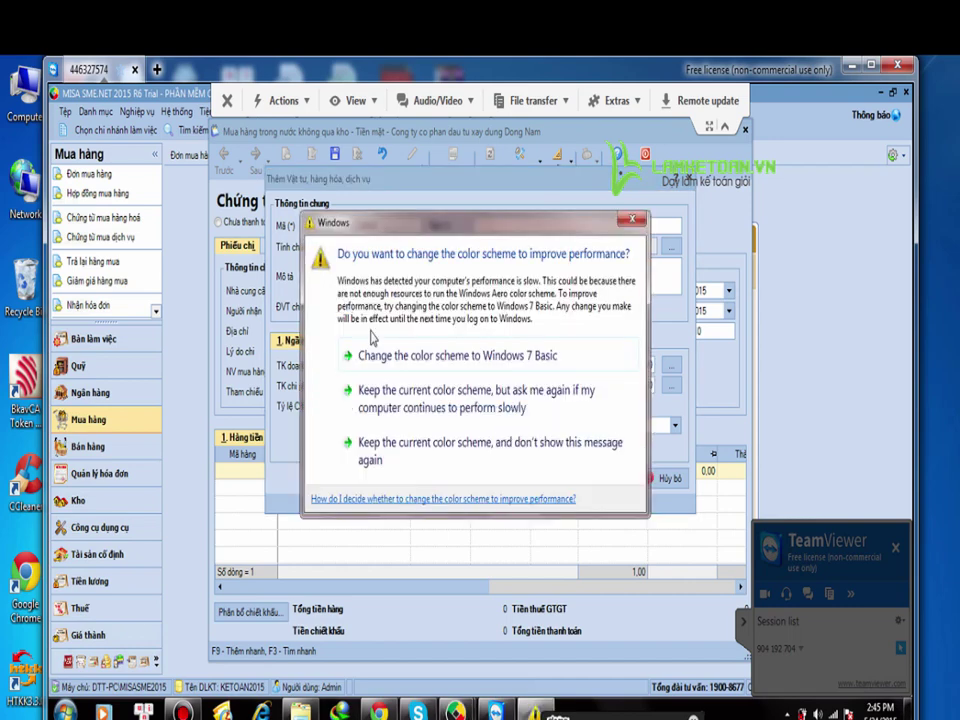
{"action": "left_click", "coordinate": [632, 218]}
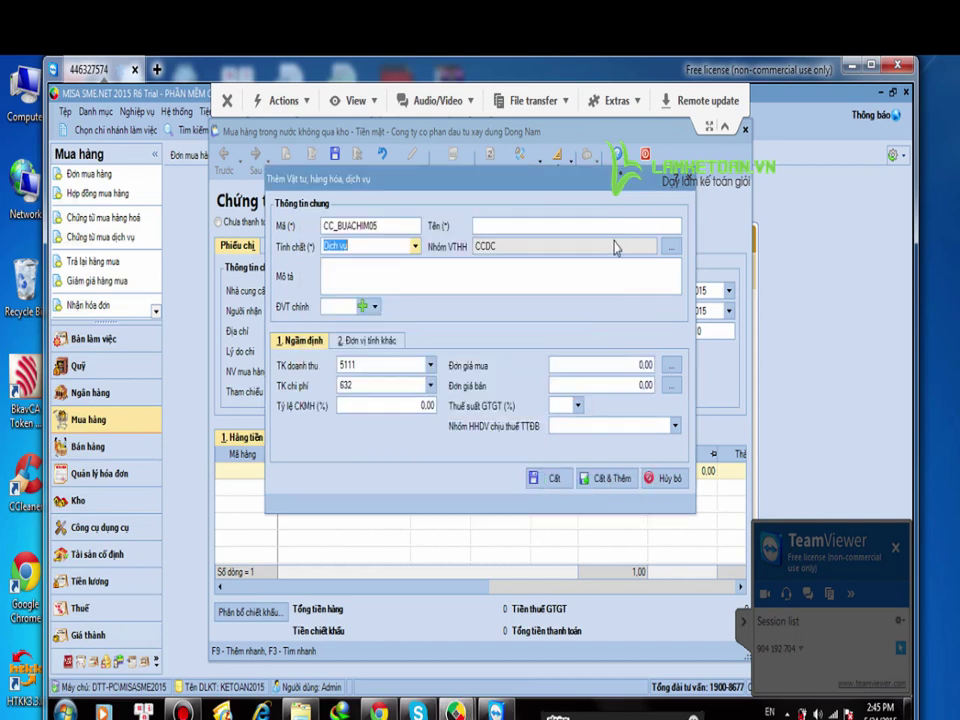
{"action": "left_click", "coordinate": [414, 248]}
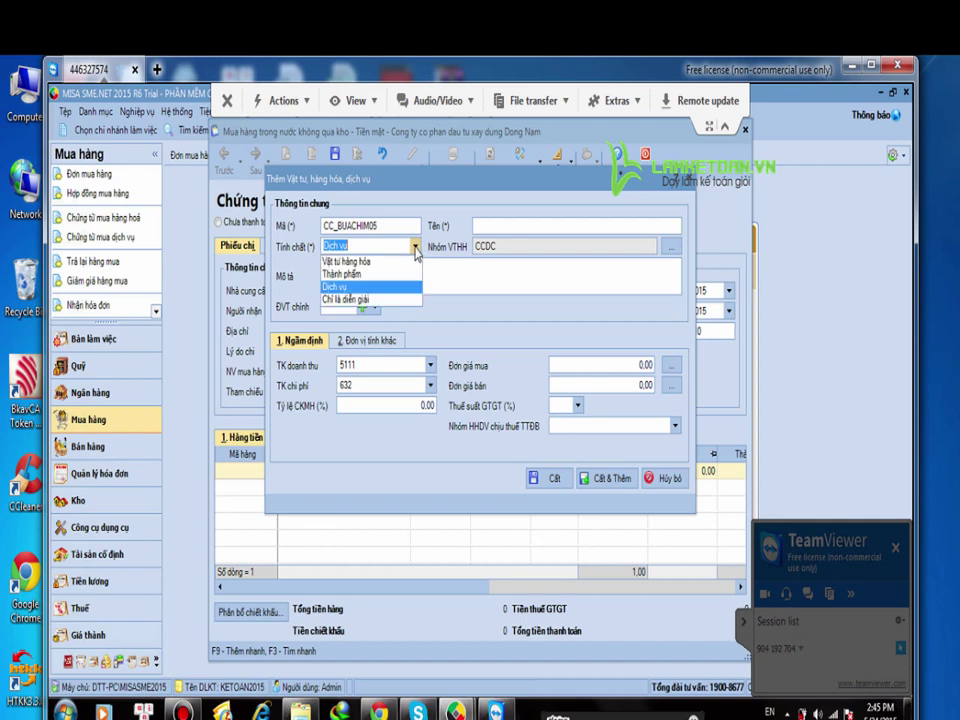
{"action": "left_click", "coordinate": [360, 287]}
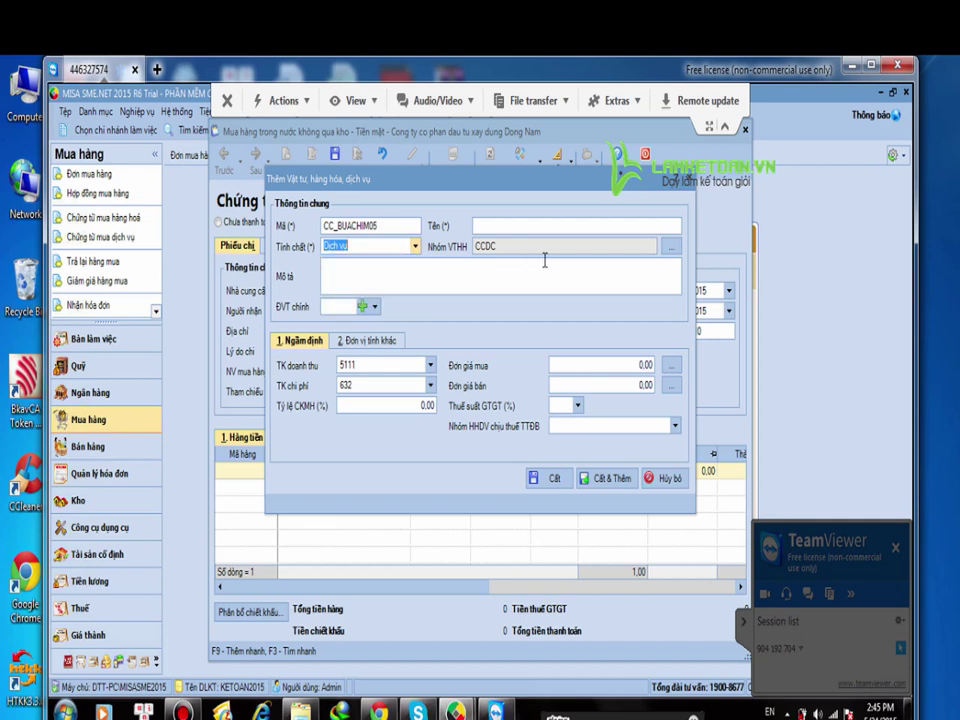
{"action": "left_click", "coordinate": [670, 250]}
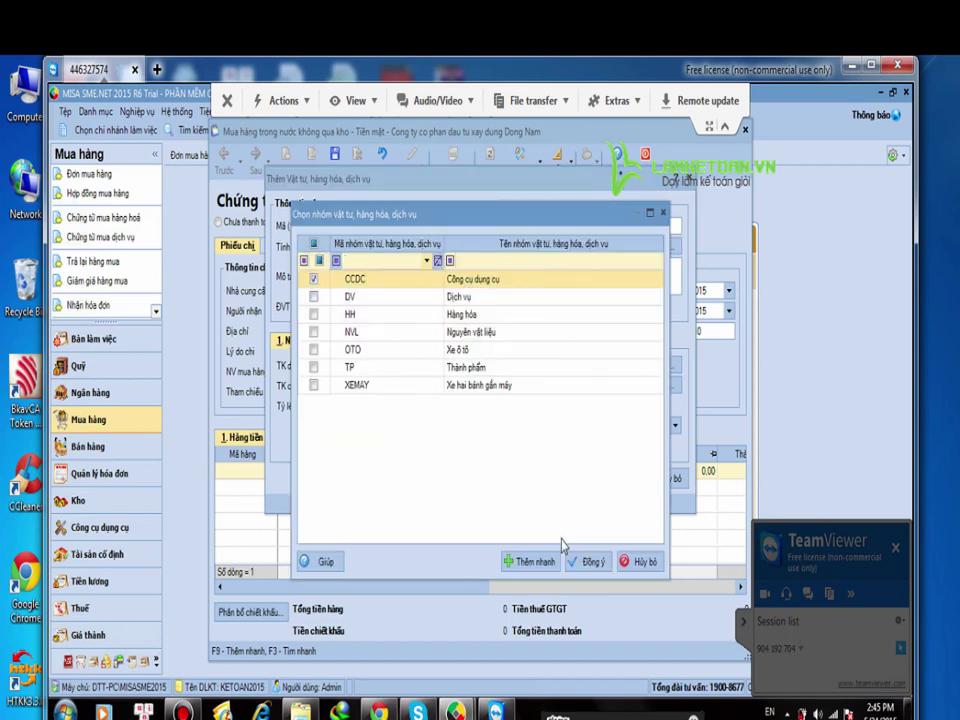
{"action": "left_click", "coordinate": [582, 563]}
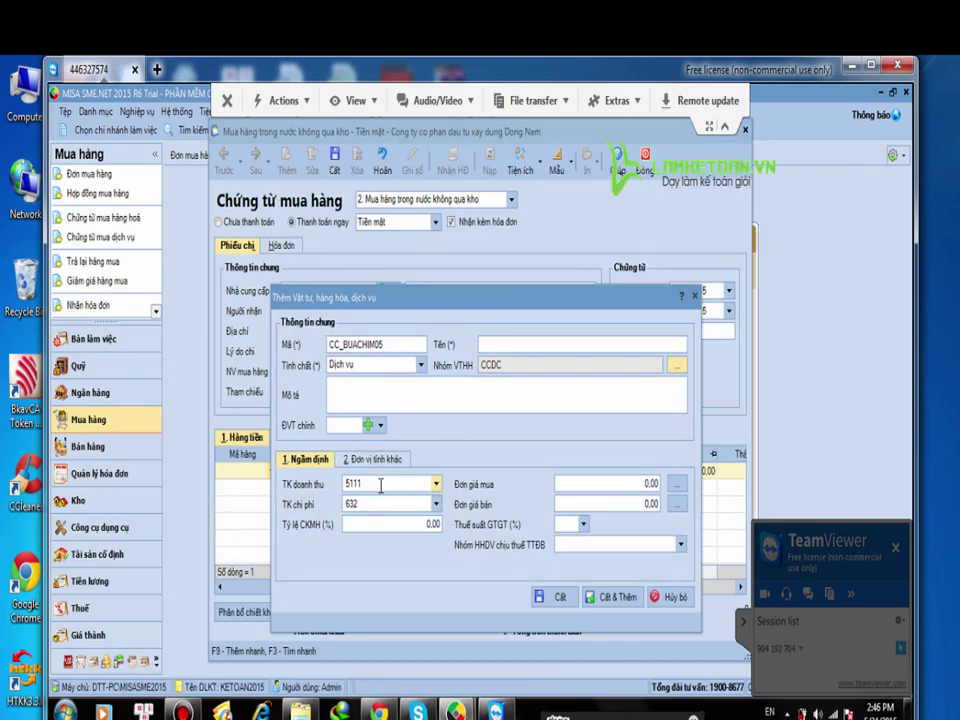
Step: Clear the item's default revenue account, set its expense account to 242 and save the item
{"action": "left_click", "coordinate": [381, 484]}
{"action": "key", "text": "BackSpace"}
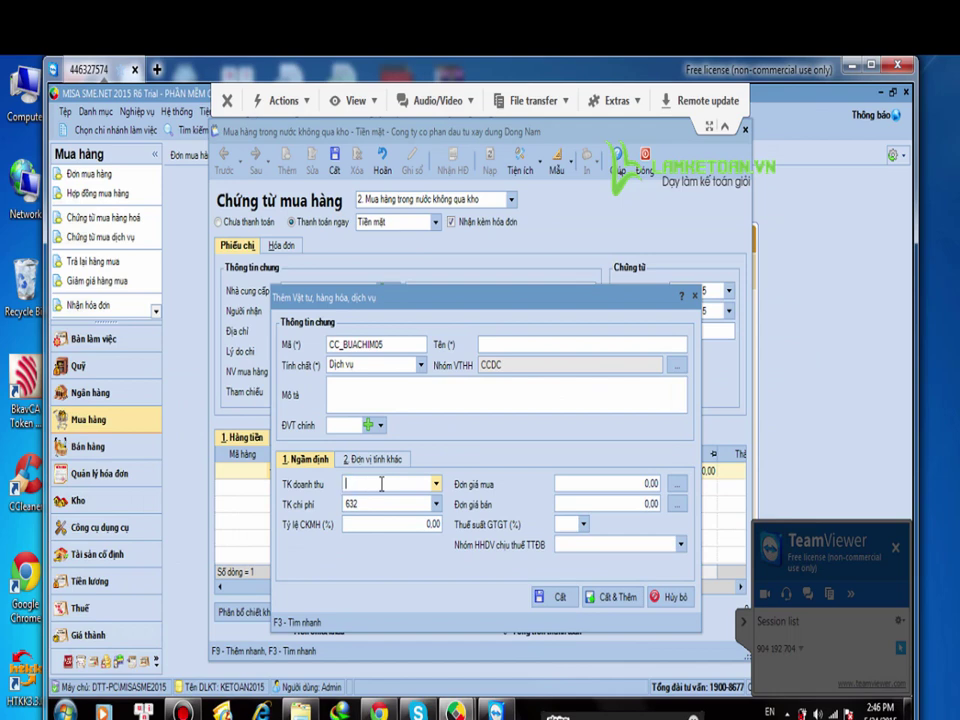
{"action": "left_click", "coordinate": [361, 503]}
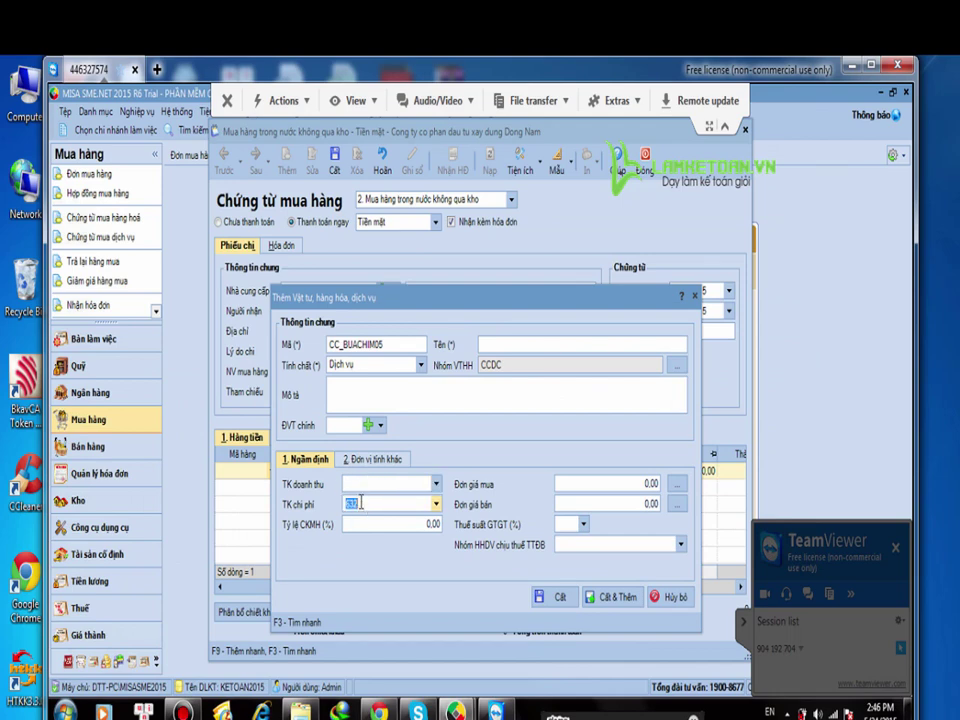
{"action": "type", "text": "242"}
{"action": "key", "text": "ctrl+s"}
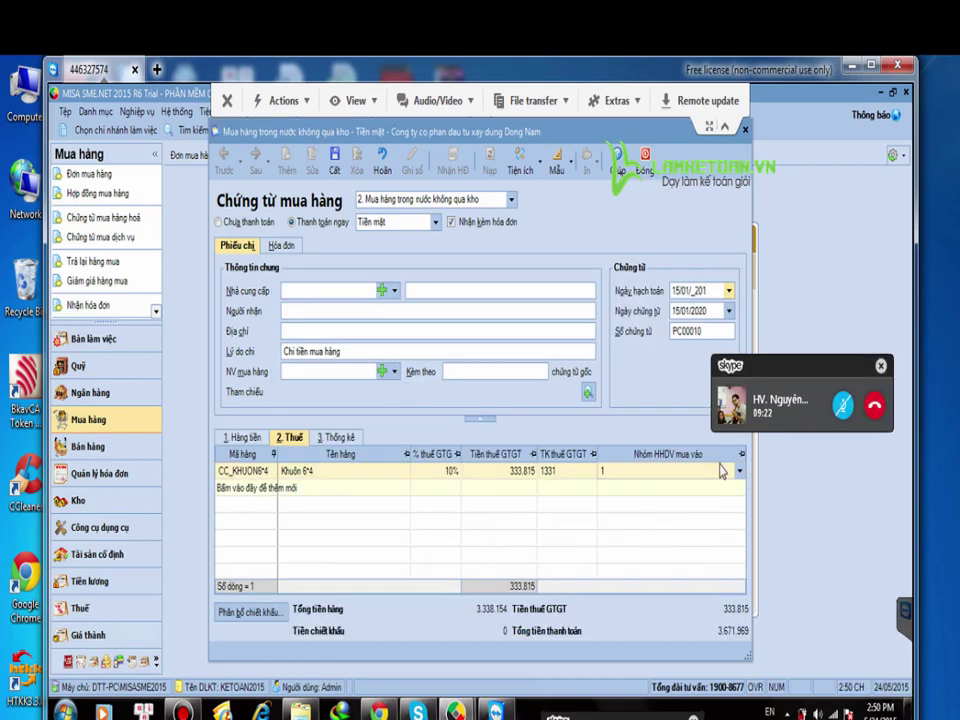
Step: Add a new supplier from the purchase voucher and enter KIENDUNG as its code
{"action": "key", "text": "F9"}
{"action": "type", "text": "Kie"}
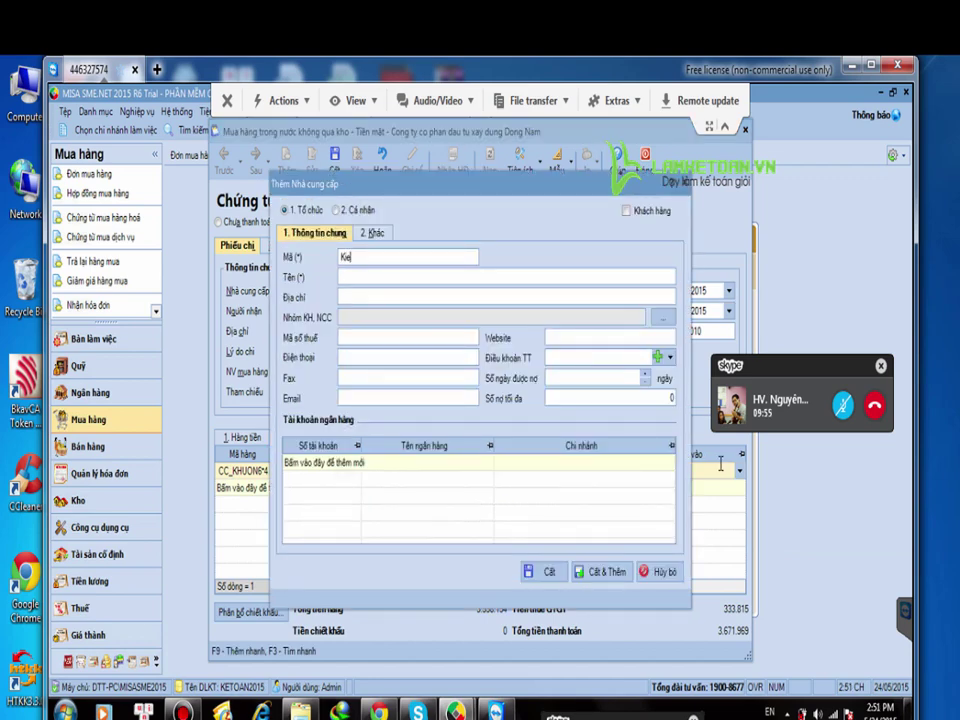
{"action": "key", "text": "BackSpace"}
{"action": "key", "text": "BackSpace"}
{"action": "type", "text": "IENDUNG"}
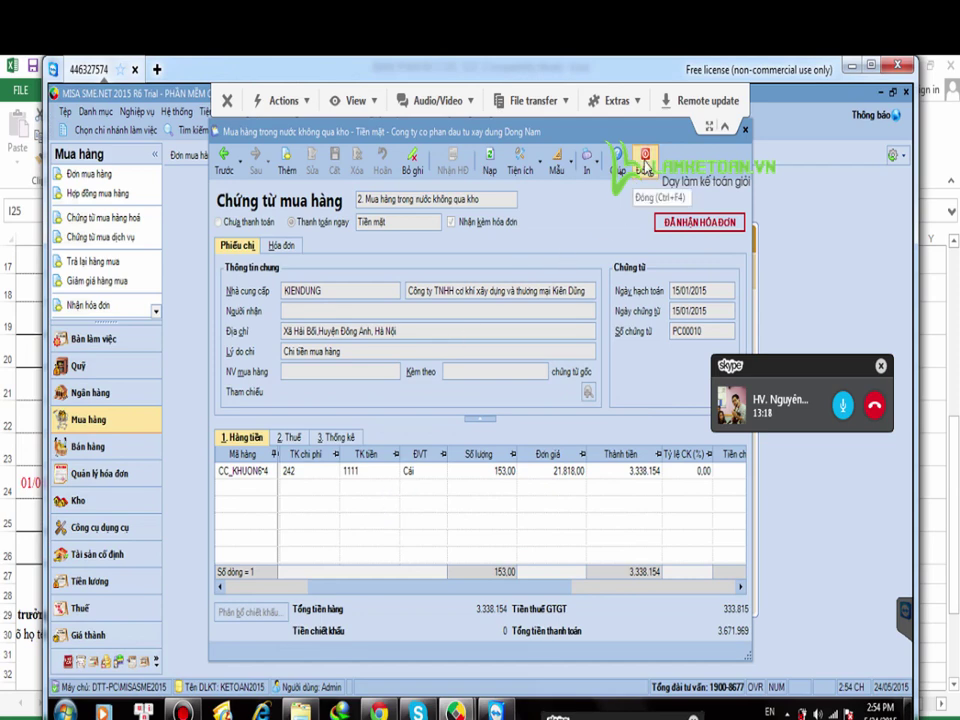
Step: Close the purchase voucher and open a new Ghi tăng record for tools and instruments (Công cụ dụng cụ)
{"action": "left_click", "coordinate": [642, 163]}
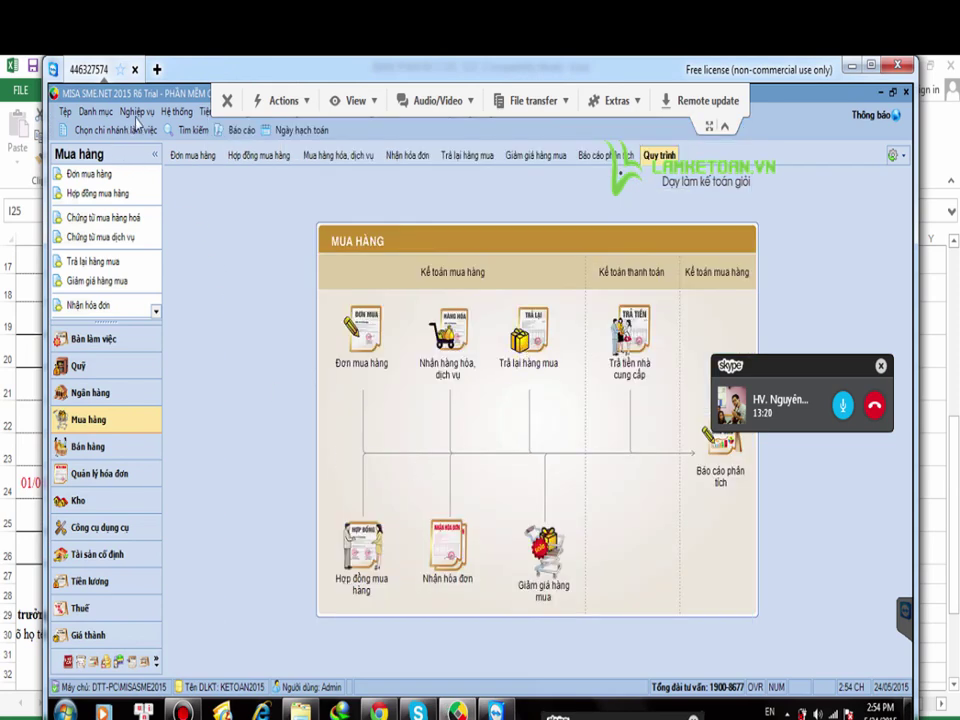
{"action": "left_click", "coordinate": [138, 112]}
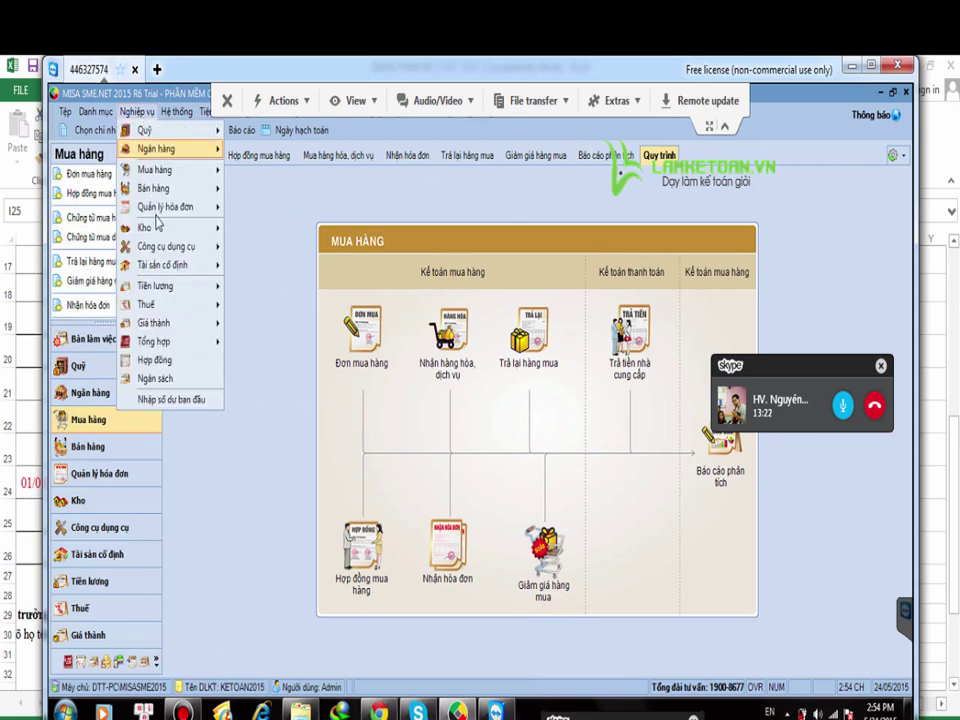
{"action": "mouse_move", "coordinate": [159, 249]}
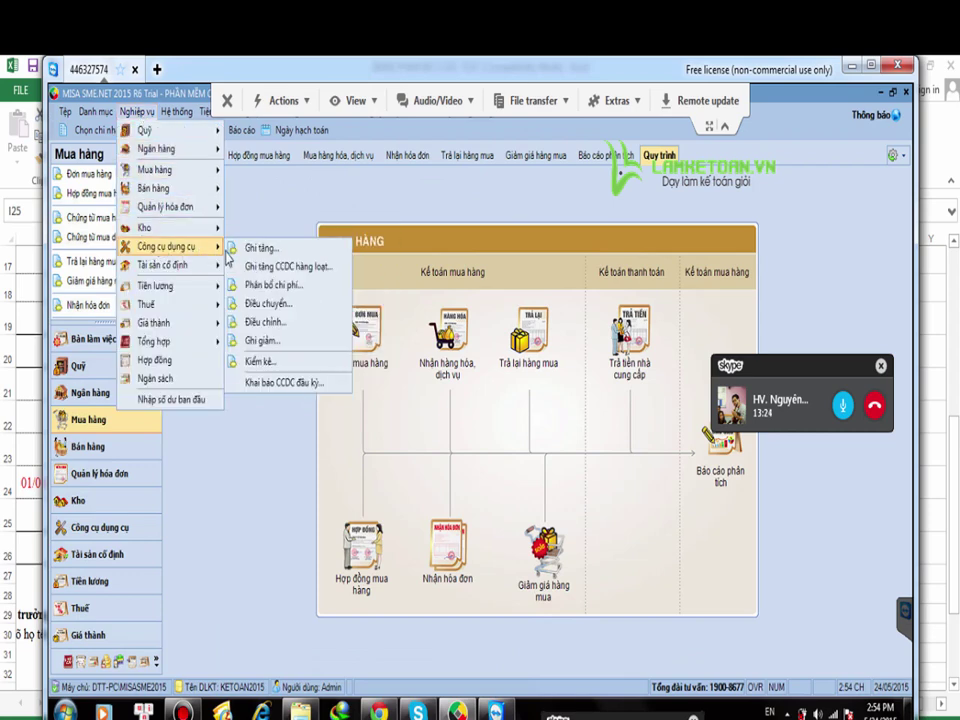
{"action": "left_click", "coordinate": [262, 248]}
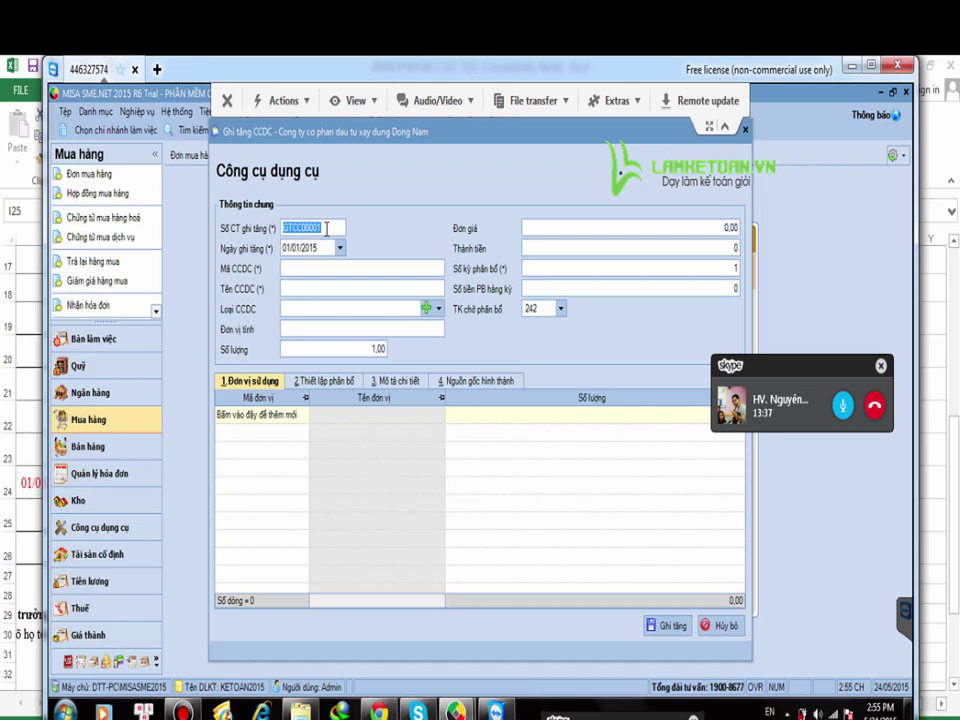
Step: Consult the Khuôn 6x4 invoice in Chrome and set the tool record's Ngày ghi tăng to 15/01/2015
{"action": "left_click", "coordinate": [322, 249]}
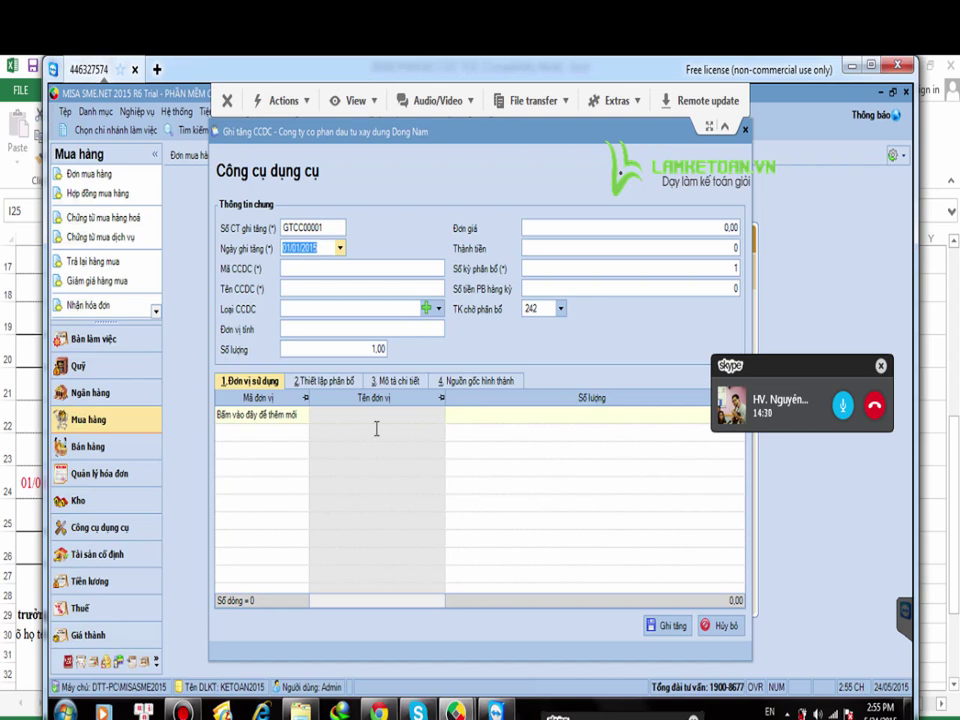
{"action": "mouse_move", "coordinate": [378, 711]}
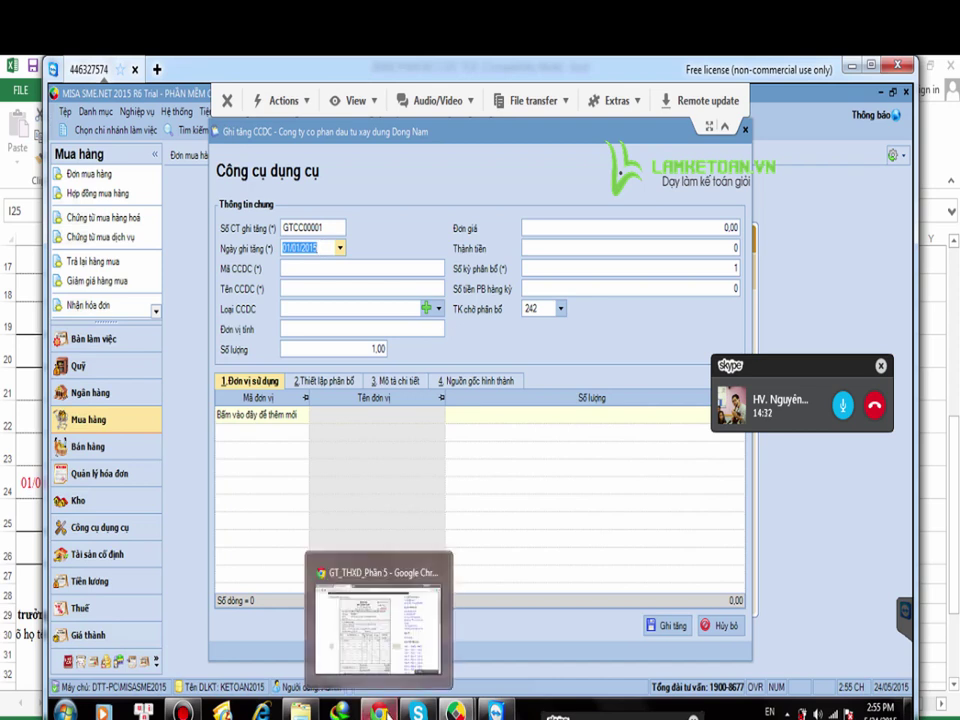
{"action": "left_click", "coordinate": [367, 648]}
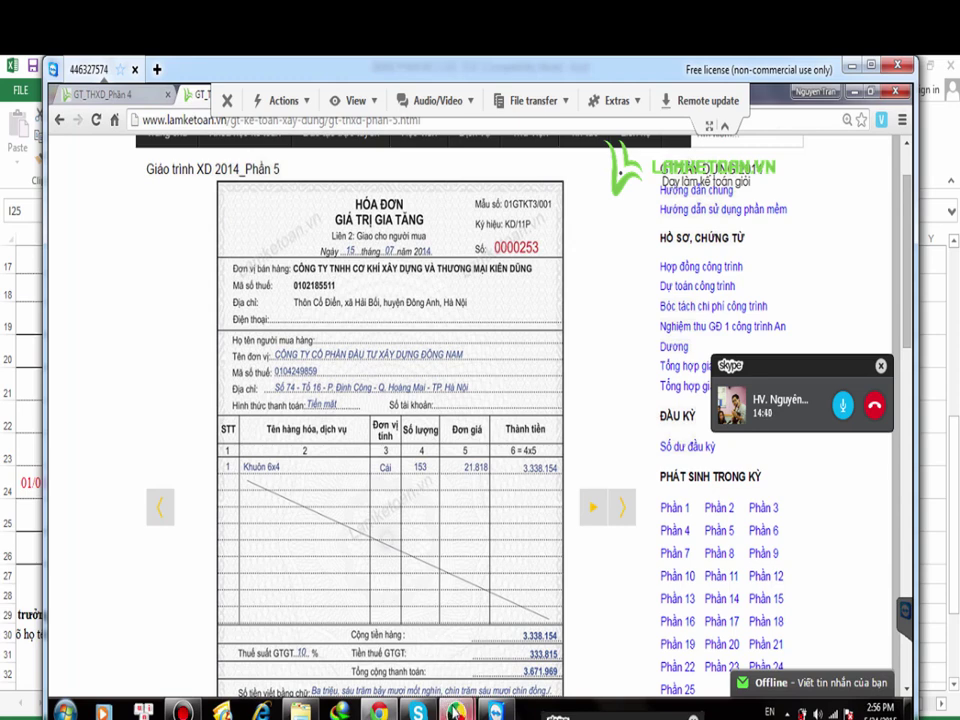
{"action": "mouse_move", "coordinate": [455, 710]}
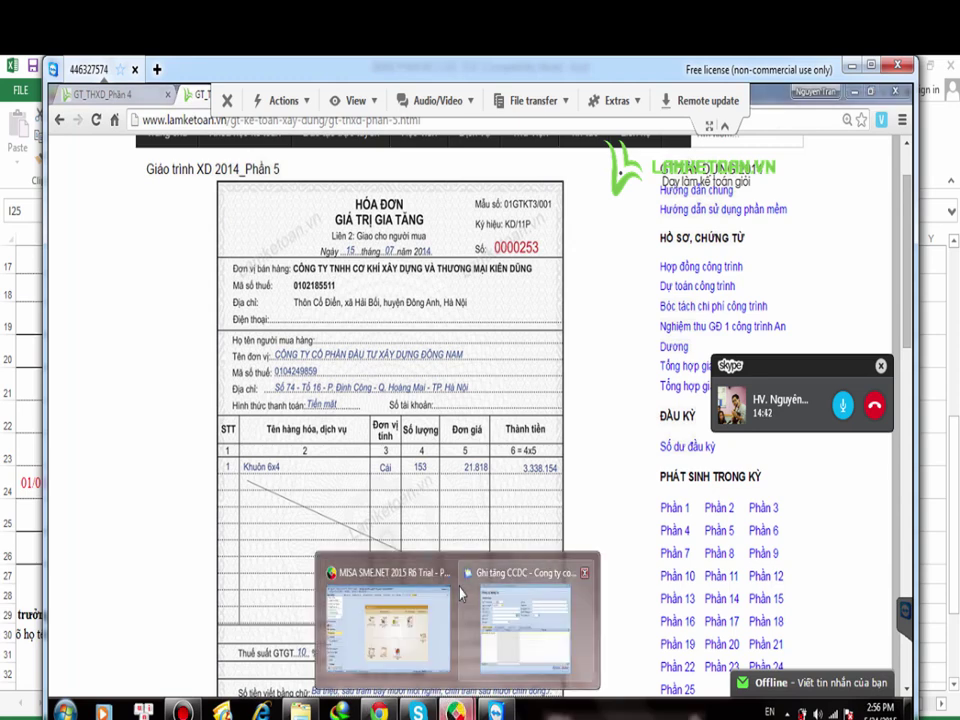
{"action": "left_click", "coordinate": [536, 619]}
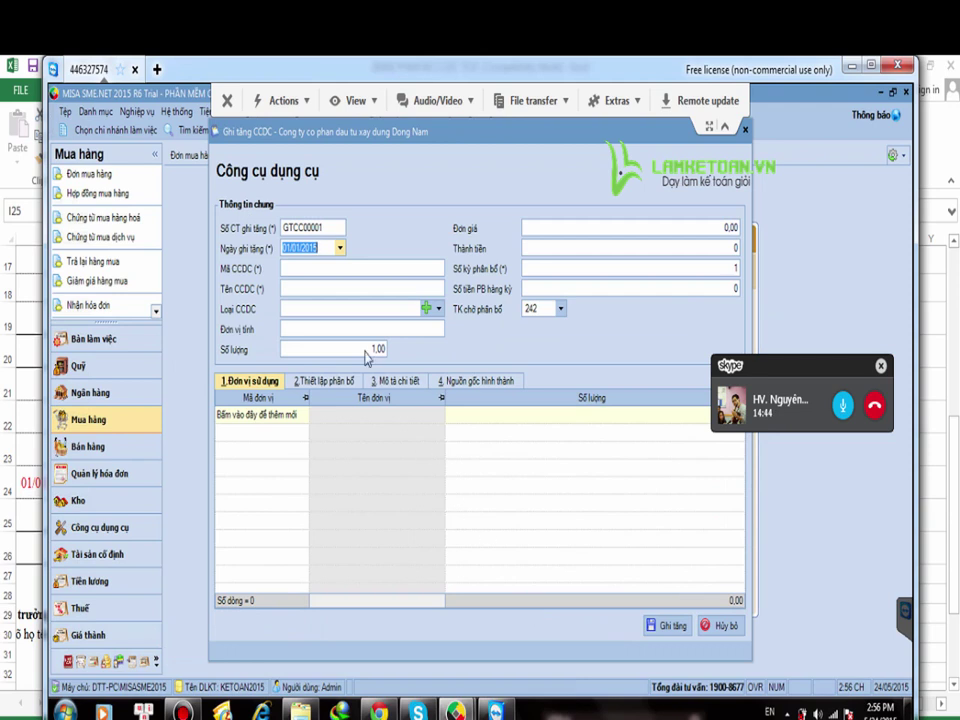
{"action": "type", "text": "15/01/"}
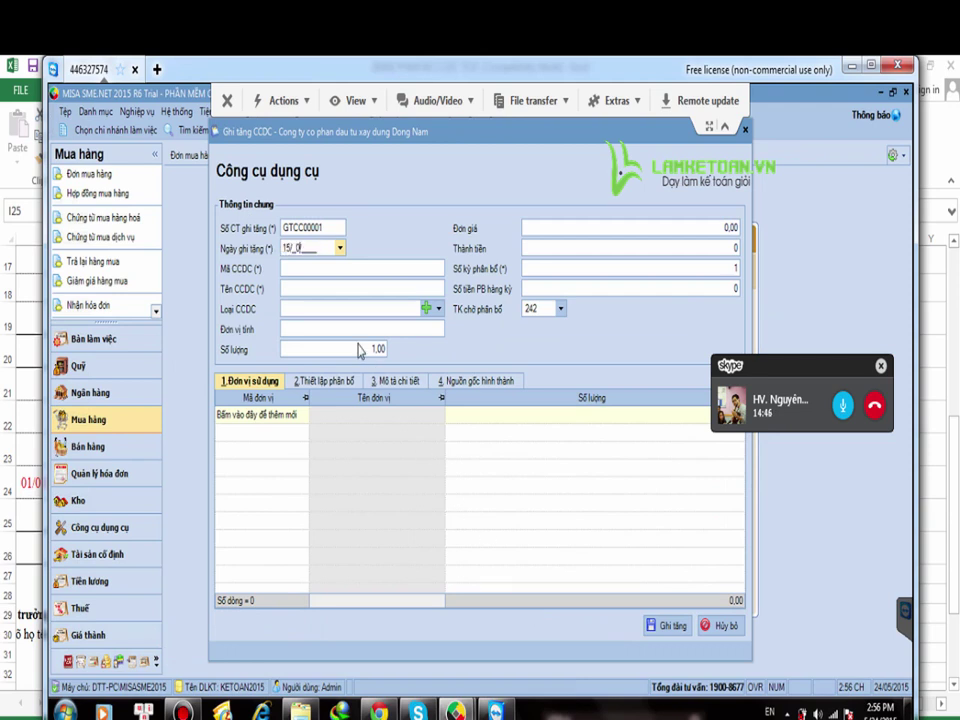
{"action": "type", "text": "2015"}
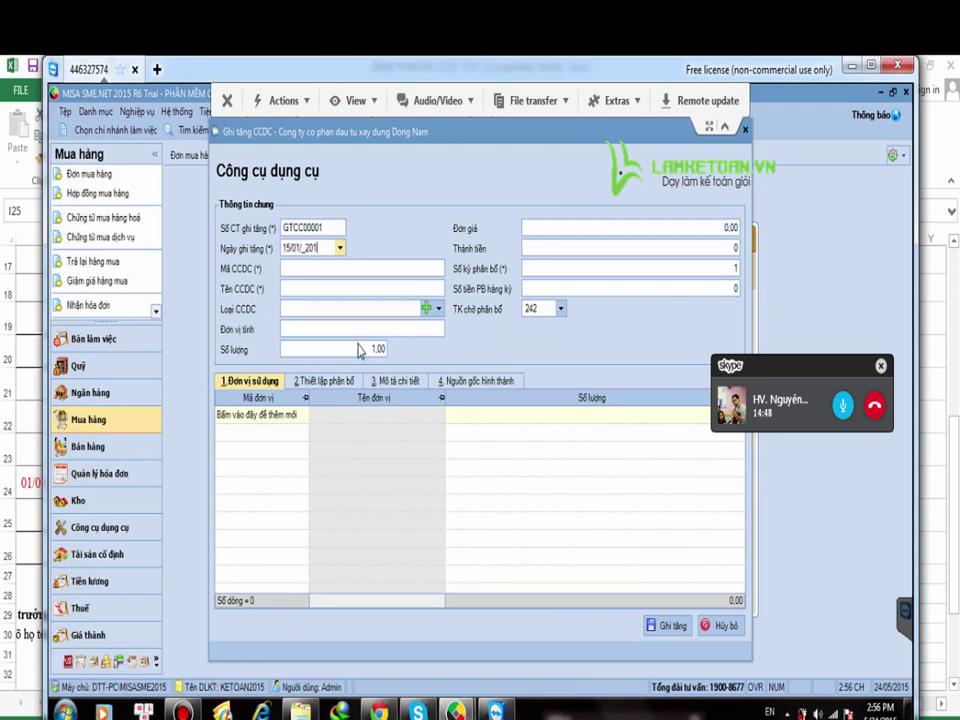